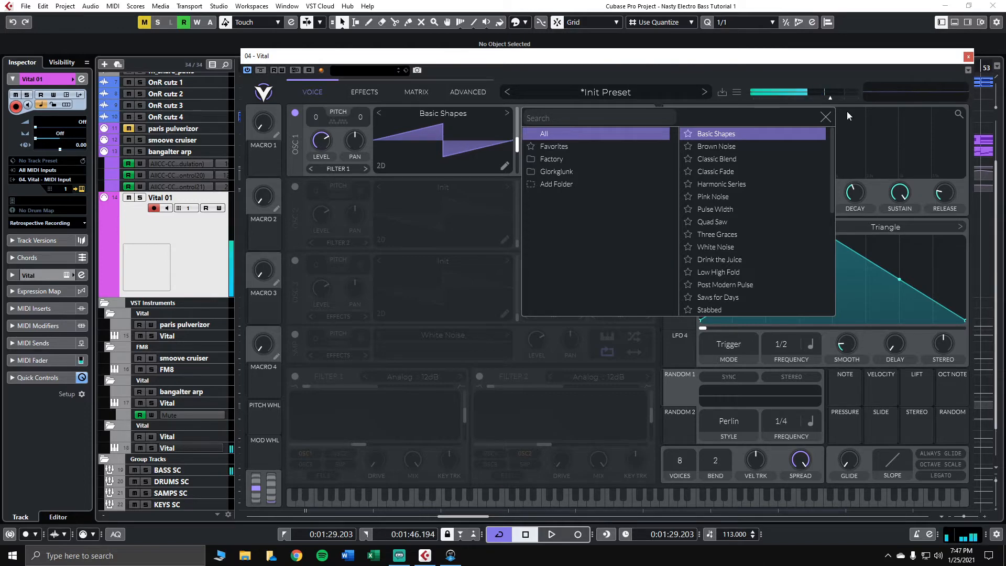
Enable oscillator 2 with the Basic Shapes wavetable at its square-wave position and transpose it to -12 semitones
click(828, 118)
click(296, 188)
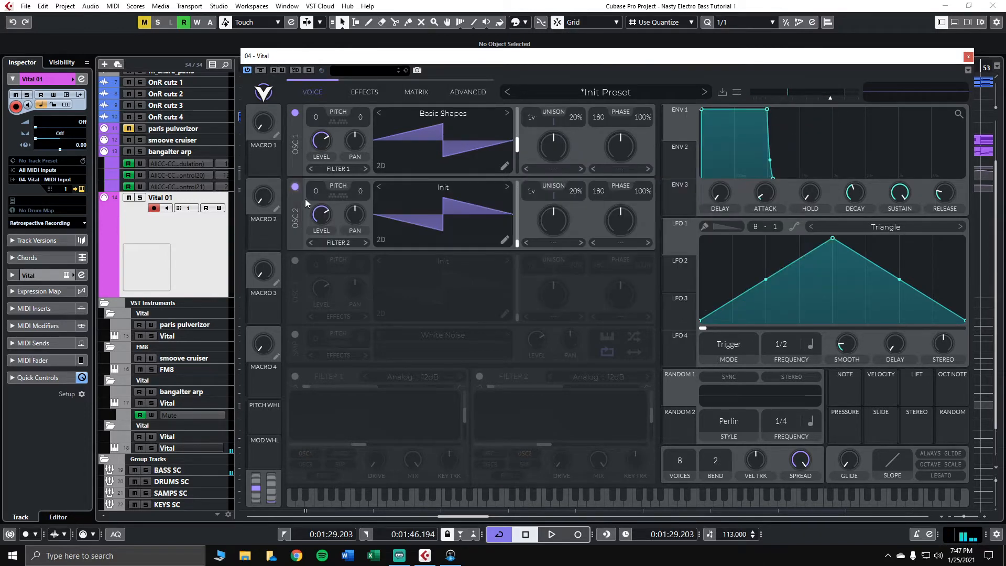
click(444, 188)
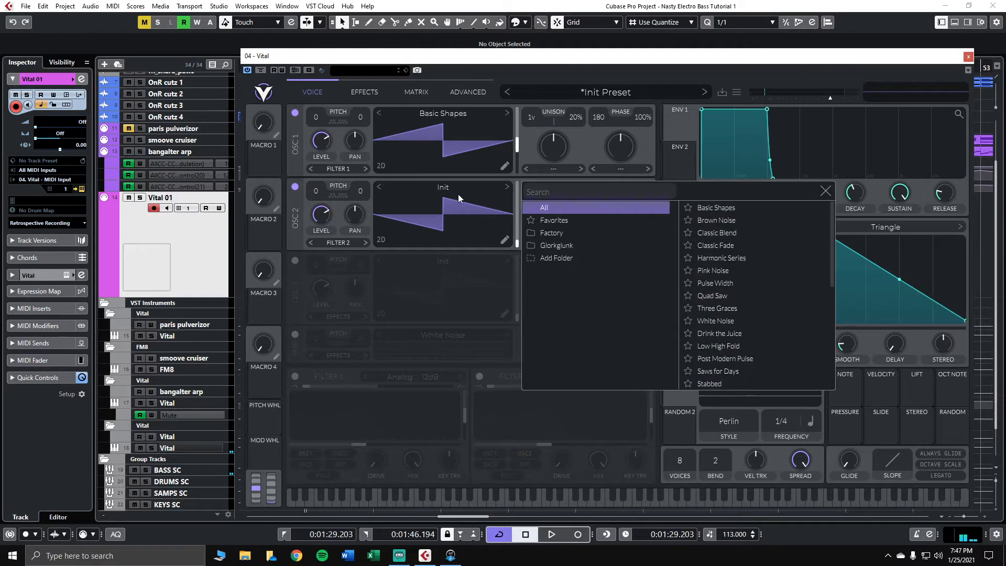
click(708, 207)
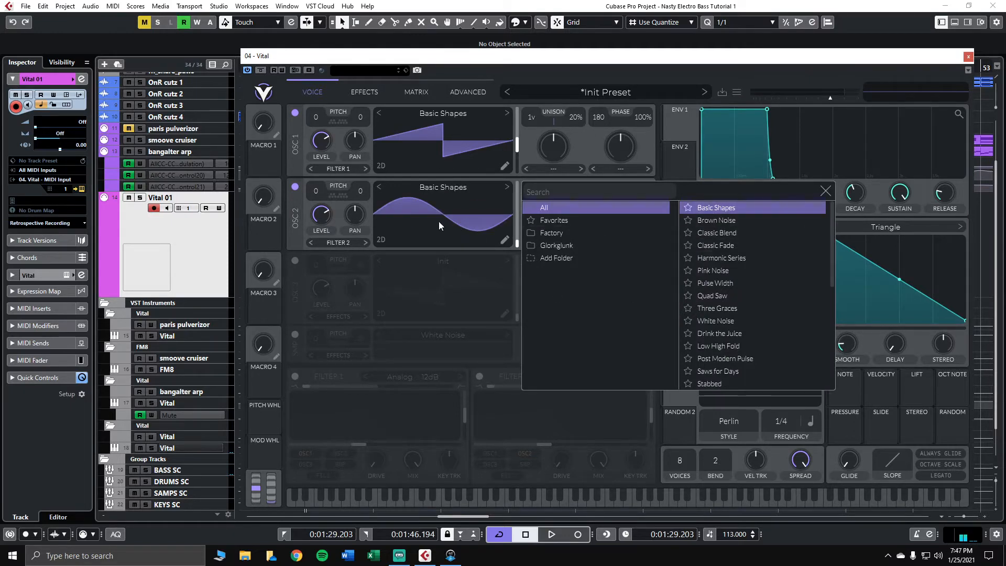
drag(438, 221, 436, 184)
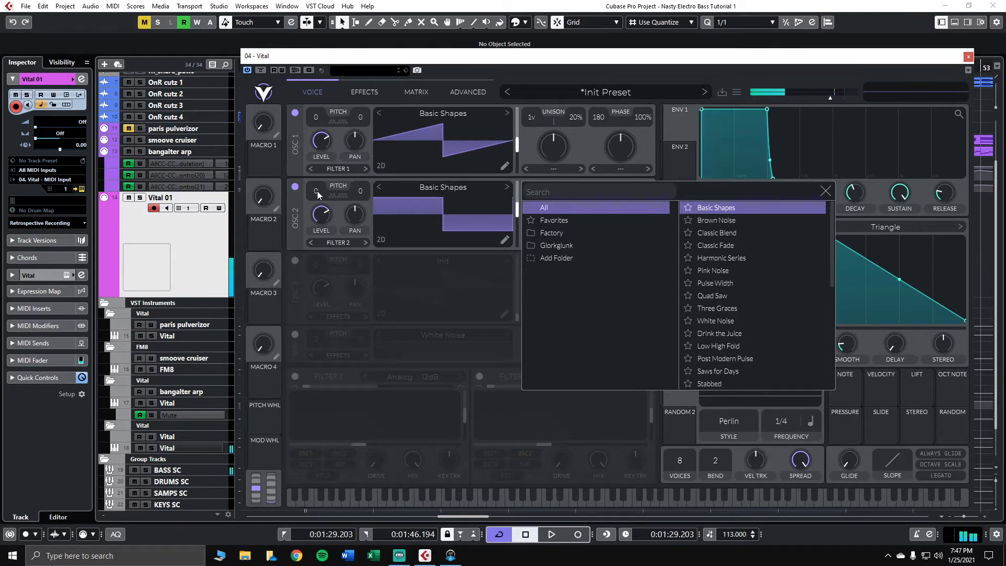
drag(316, 190, 322, 262)
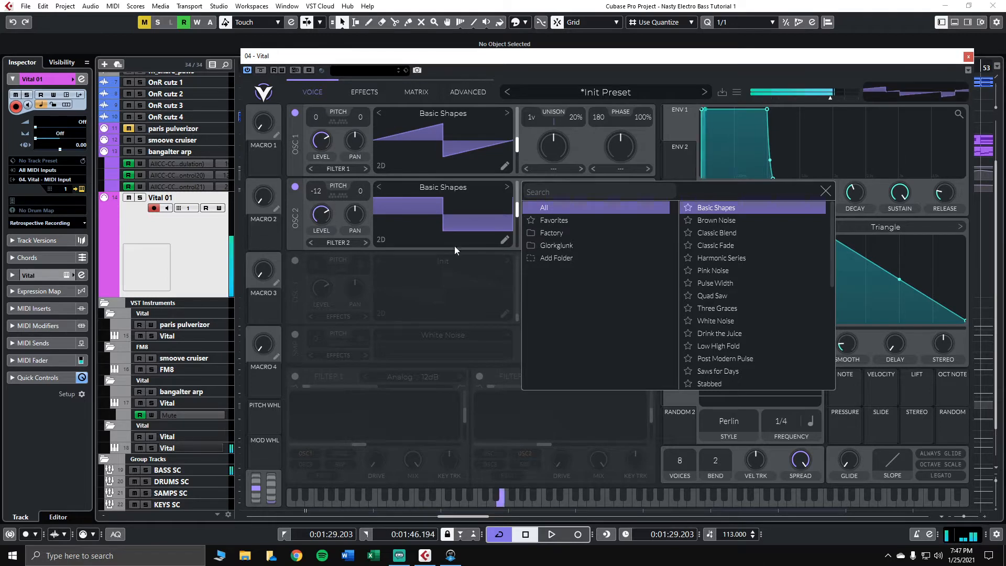
click(826, 192)
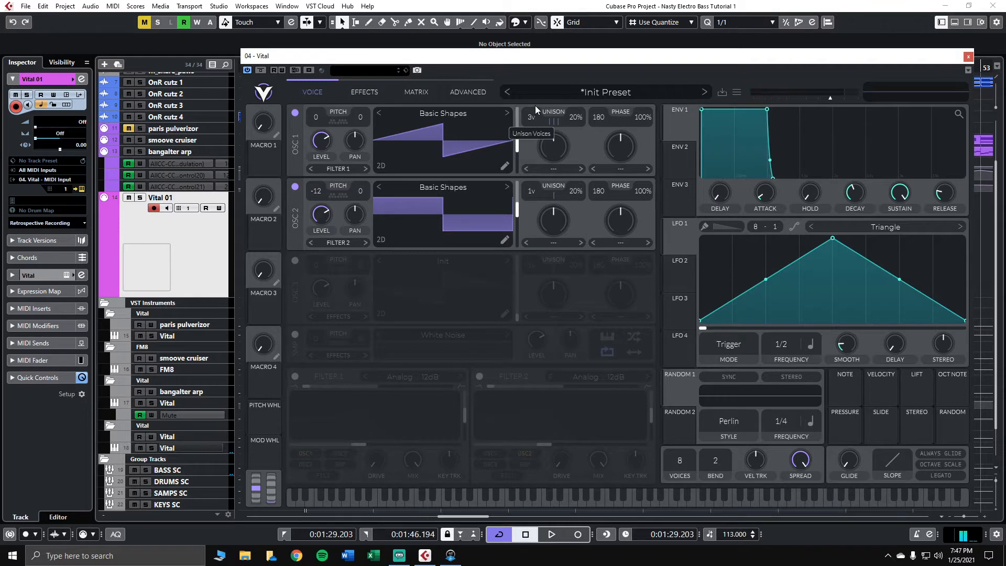
Set oscillator 1's unison to 4 voices with 6% detune
drag(536, 106, 535, 103)
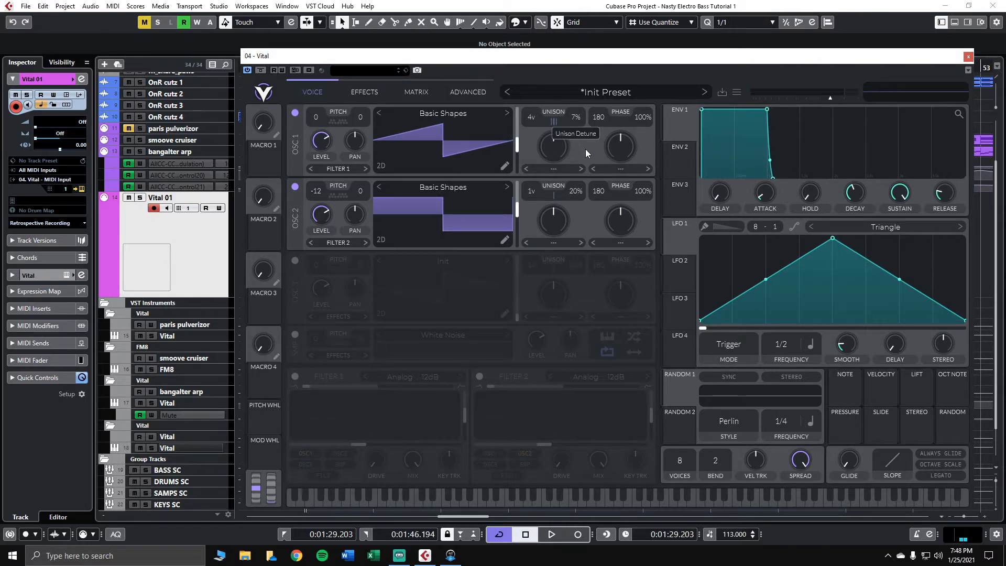
drag(586, 149, 586, 150)
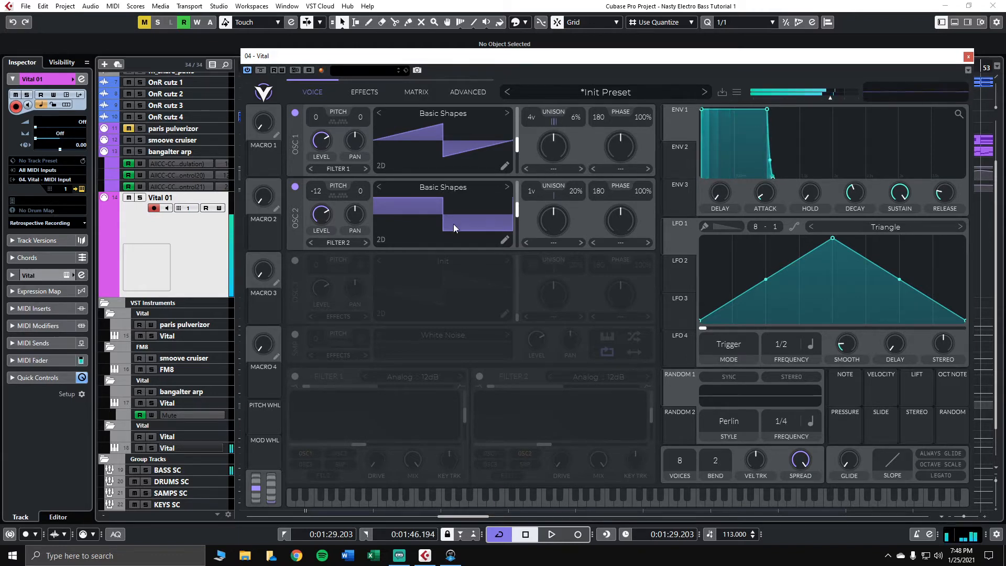
Enable the sampler and load the River sample in place of white noise
click(295, 335)
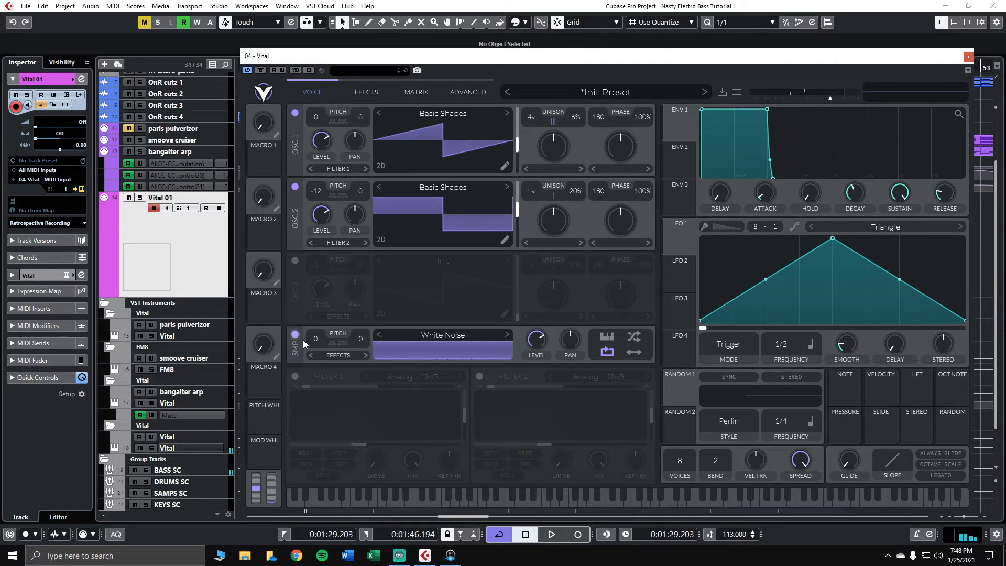
click(442, 335)
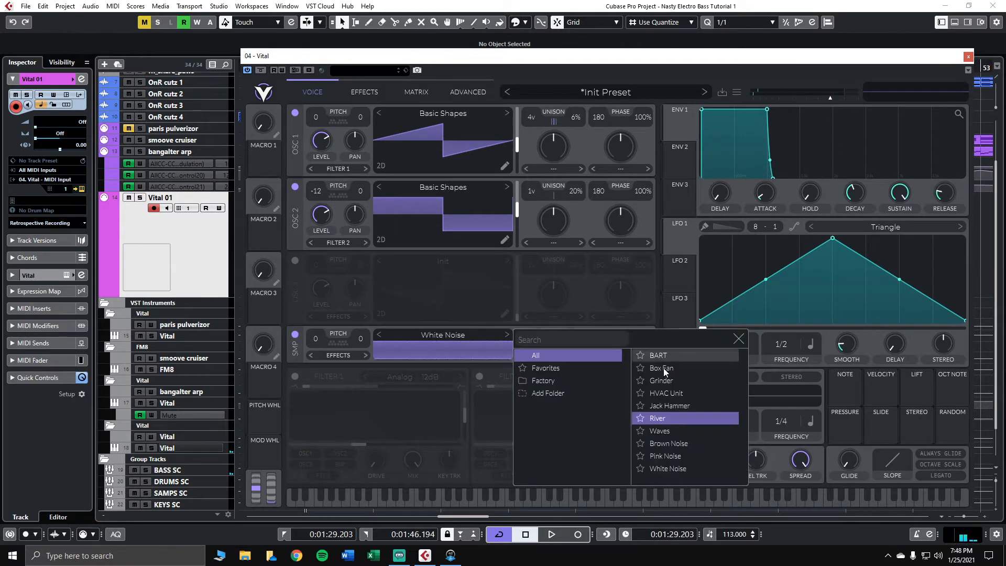
click(669, 418)
click(739, 339)
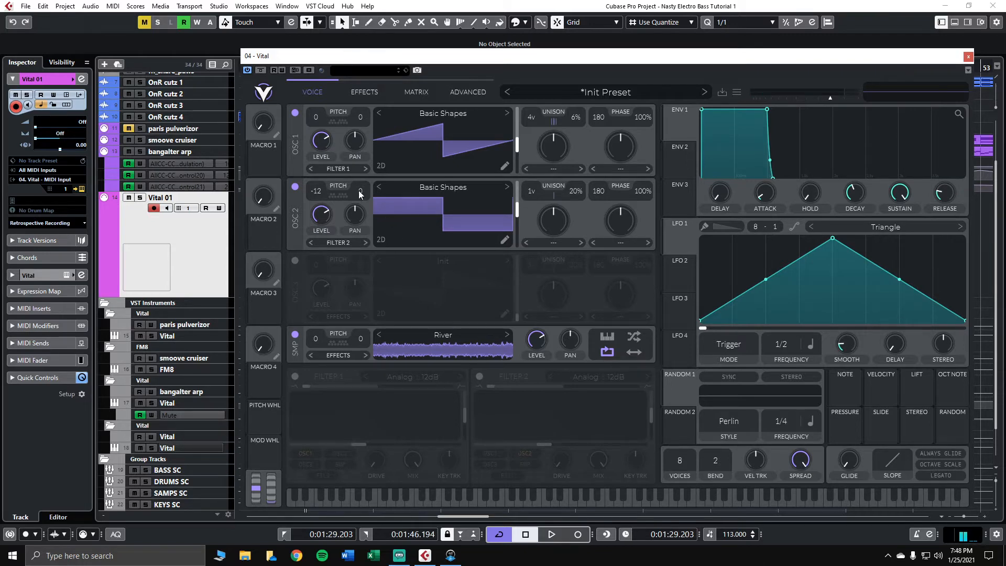
Route oscillators 1 and 2 straight to Effects and the sampler to Filter 1
click(339, 168)
click(341, 220)
click(341, 244)
click(336, 291)
click(341, 355)
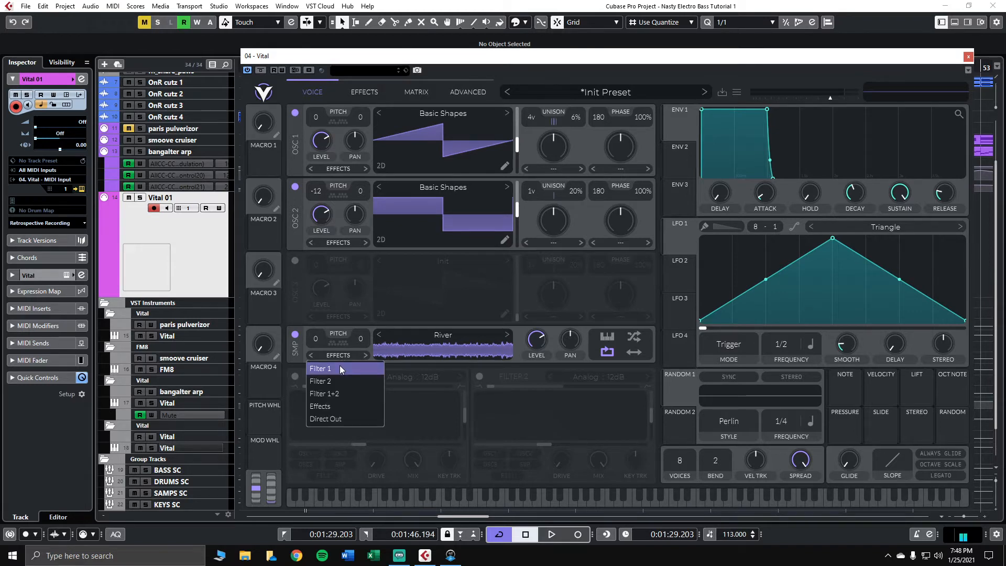
click(339, 368)
Enable Filter 1 as Analog 24dB, fine-tune its resonance and raise its cutoff close to the maximum
click(296, 377)
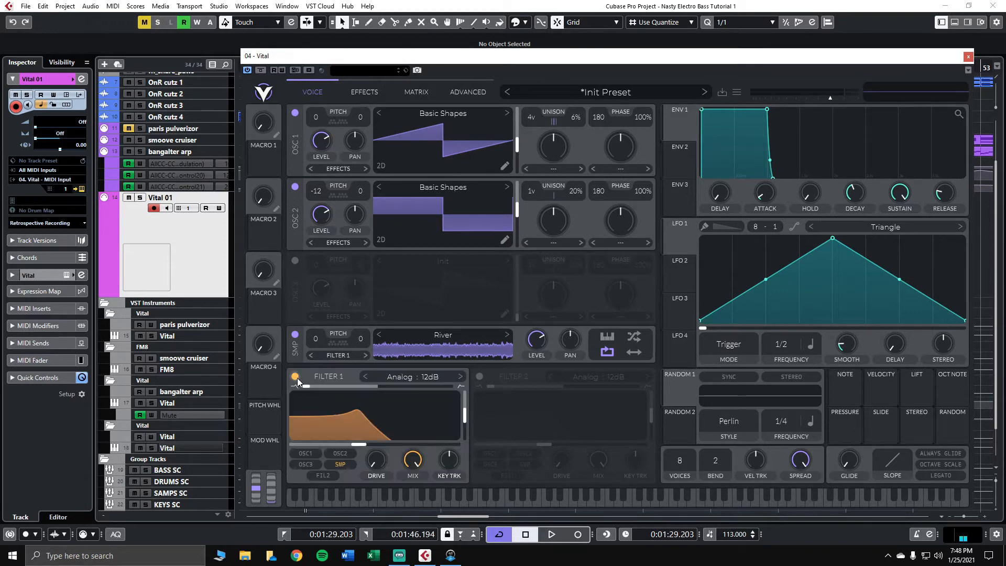
click(413, 376)
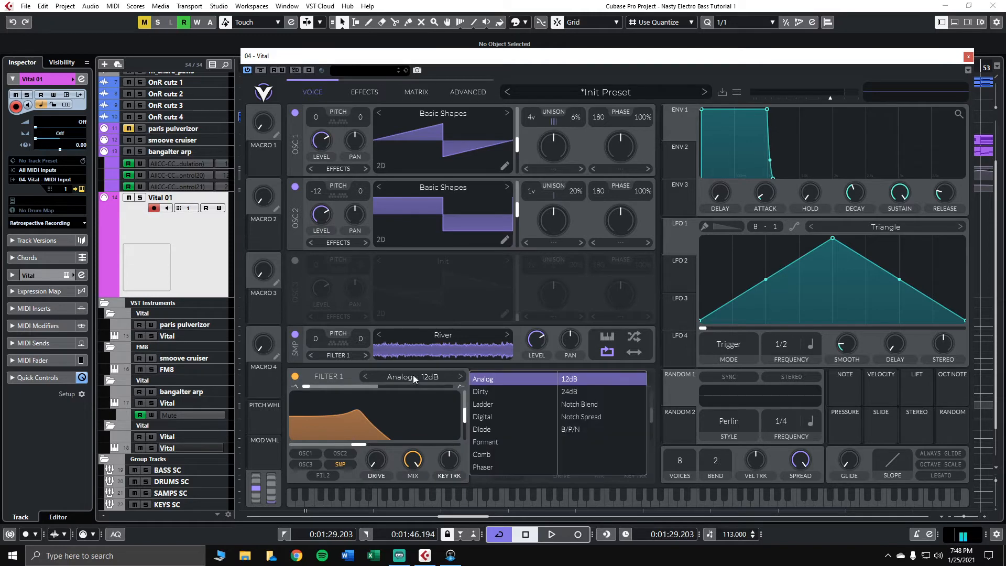
click(583, 389)
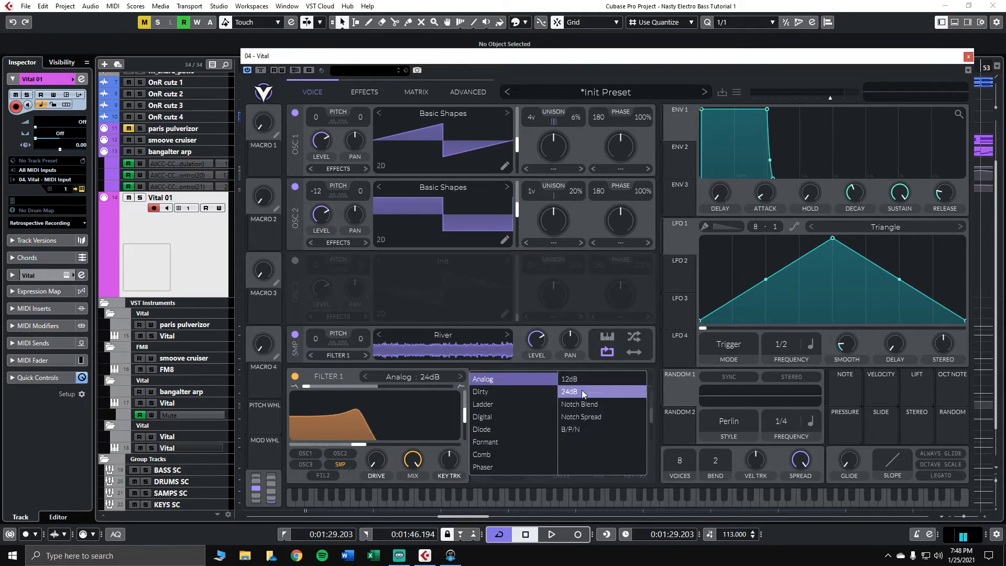
drag(465, 417, 465, 415)
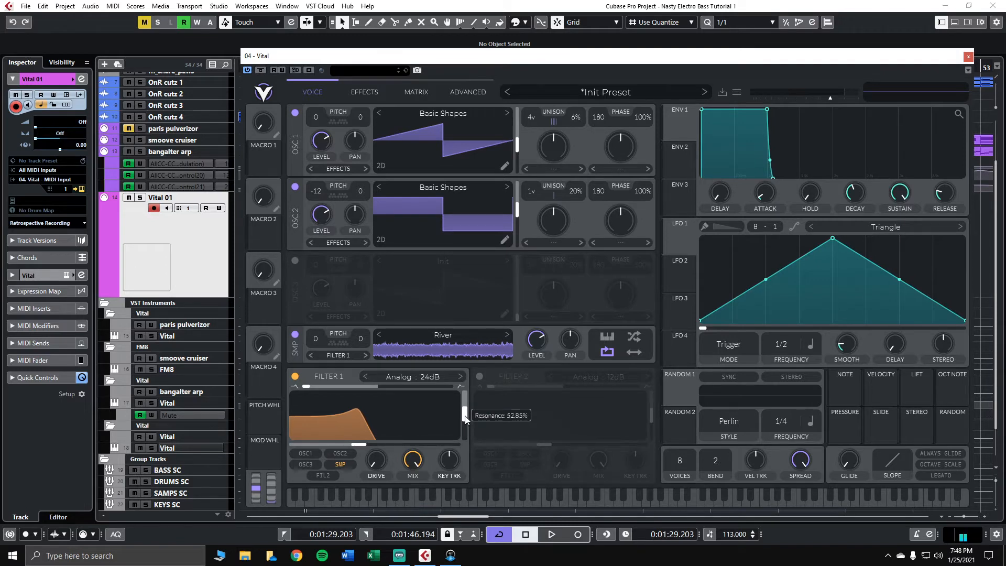
drag(465, 416, 466, 417)
drag(357, 444, 442, 445)
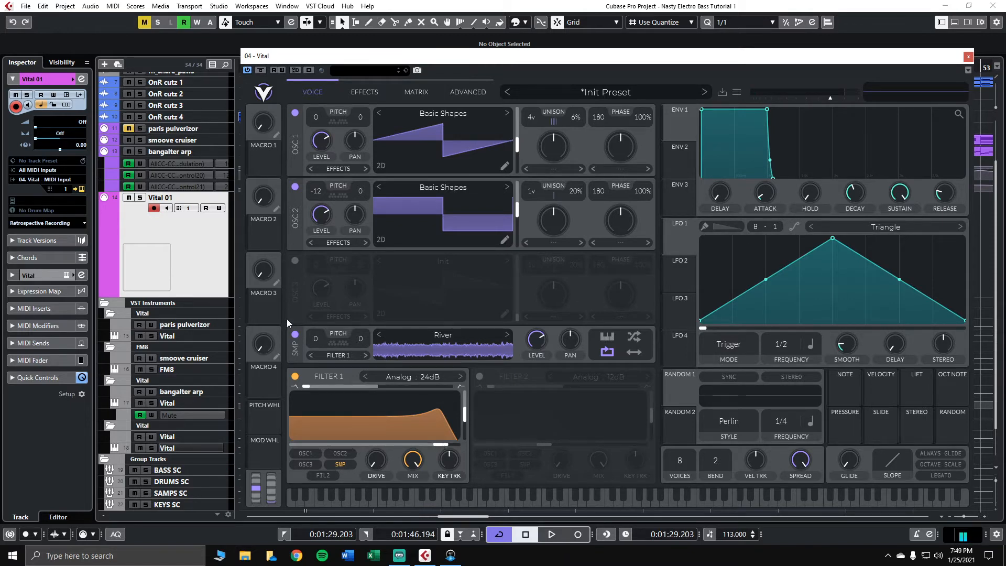
Switch off the sampler, oscillator 2 and oscillator 1
click(295, 333)
click(295, 186)
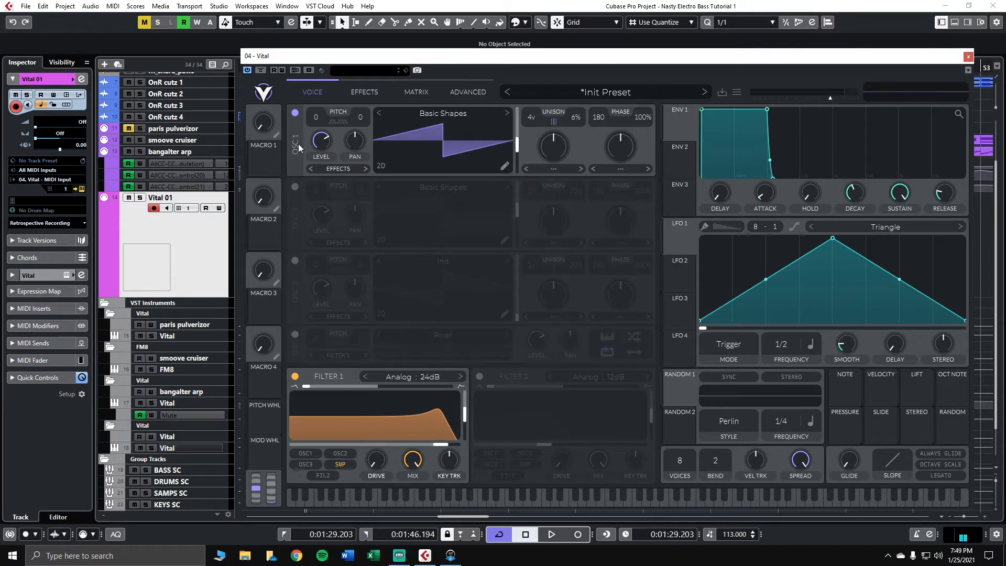
click(295, 113)
Enable oscillator 3, route it to Filter 2 and switch that filter on
click(295, 261)
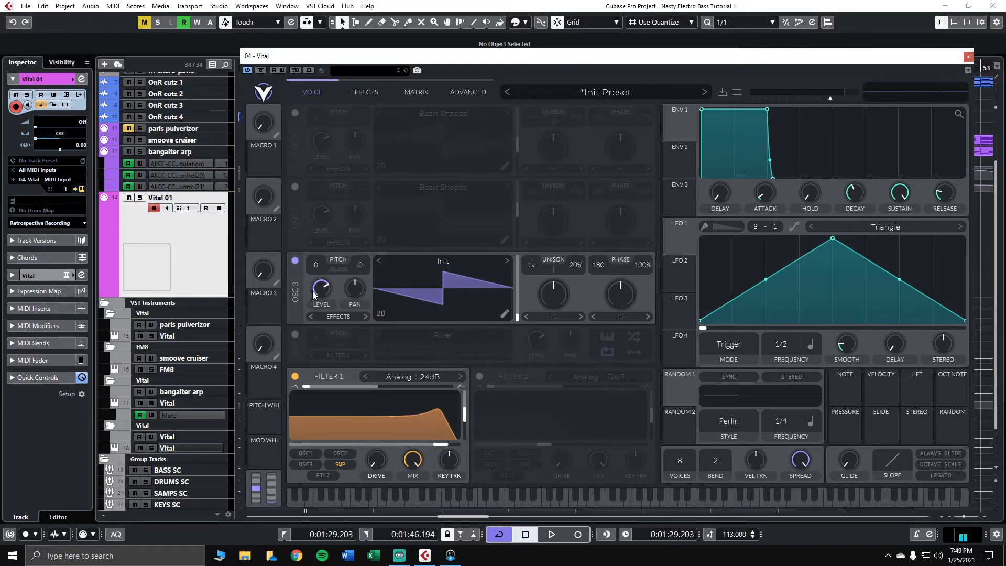
click(343, 317)
click(335, 338)
click(477, 376)
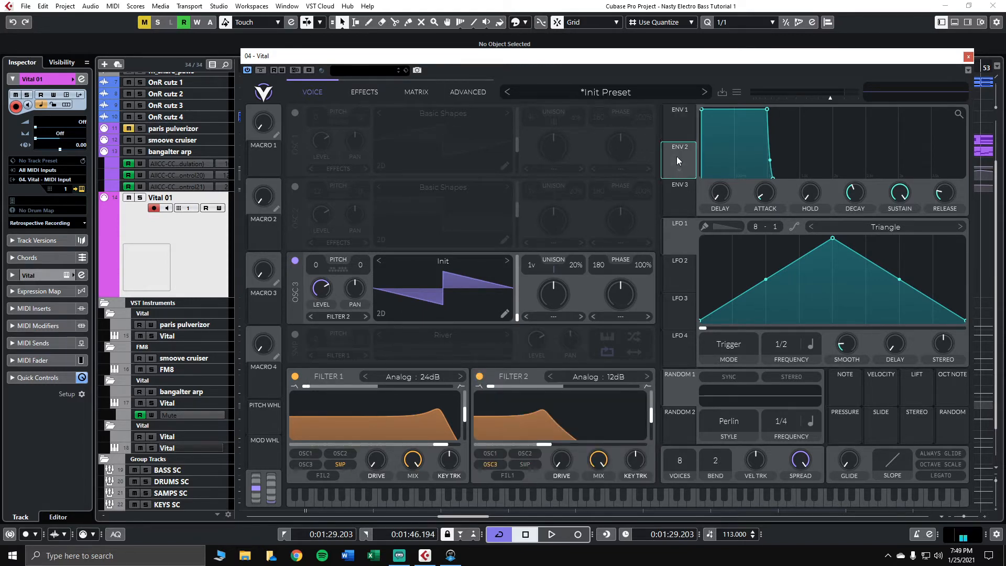
Assign envelope 2 to Filter 2's cutoff with an amount of about 76 and lower the filter's base cutoff
drag(681, 153, 498, 445)
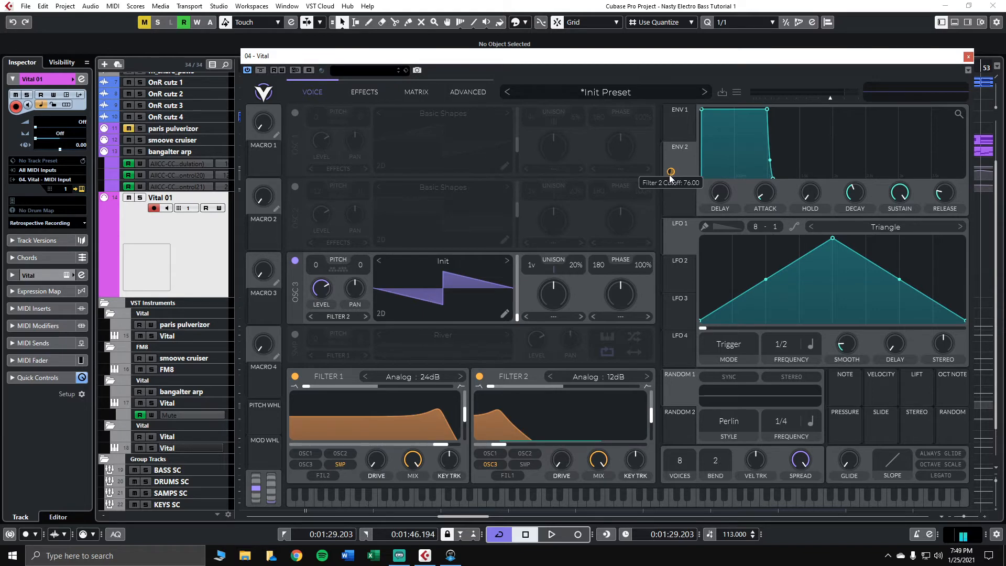
mouse_move(671, 173)
mouse_down()
mouse_move(670, 153)
mouse_move(670, 174)
mouse_up()
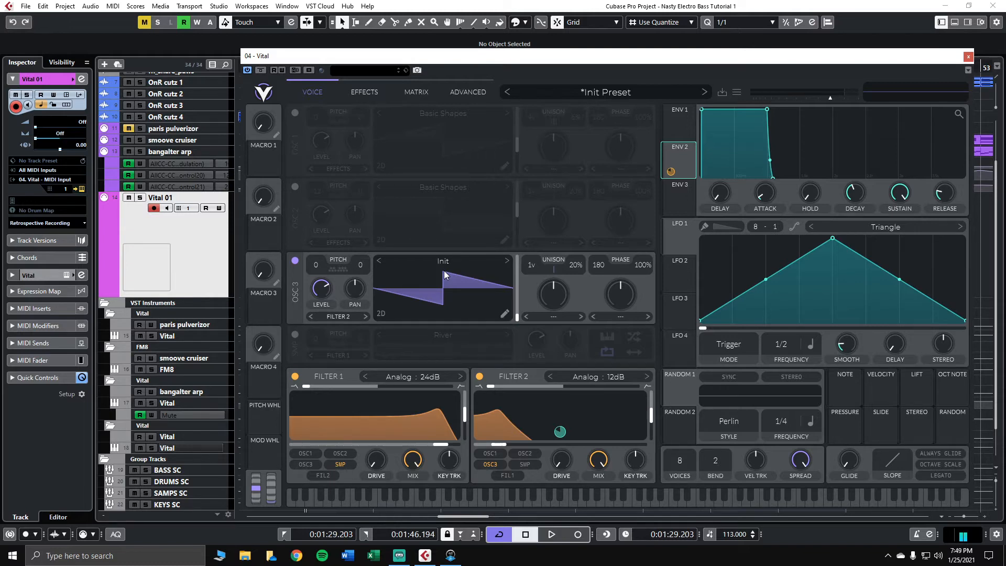
Load the Post Modern Pulse wavetable into oscillator 3
click(454, 262)
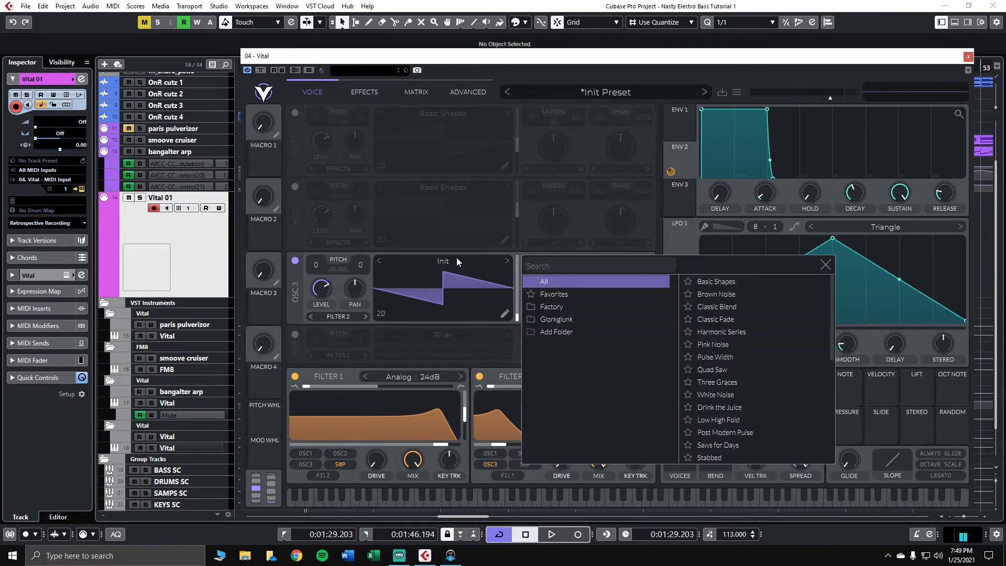
click(729, 431)
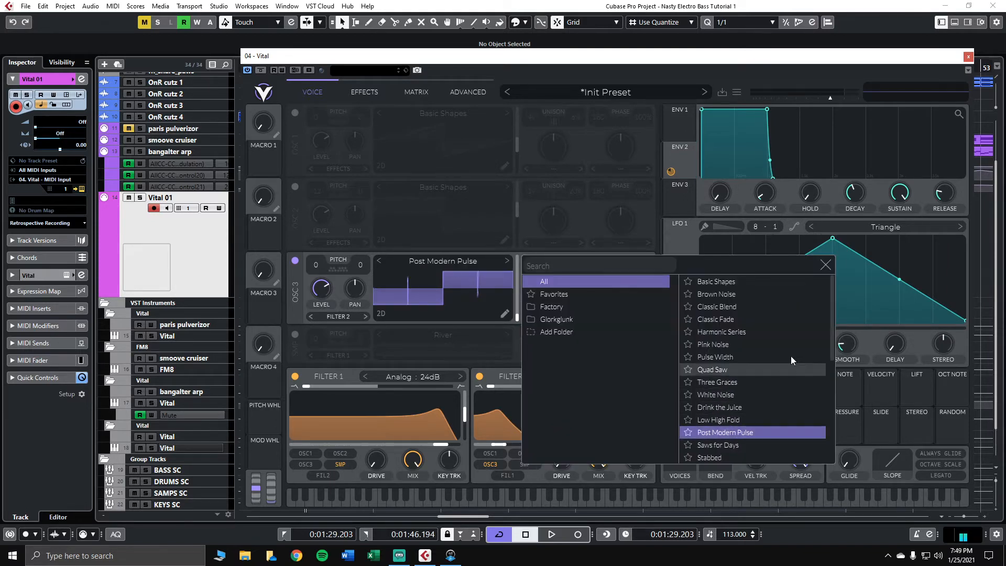
click(826, 265)
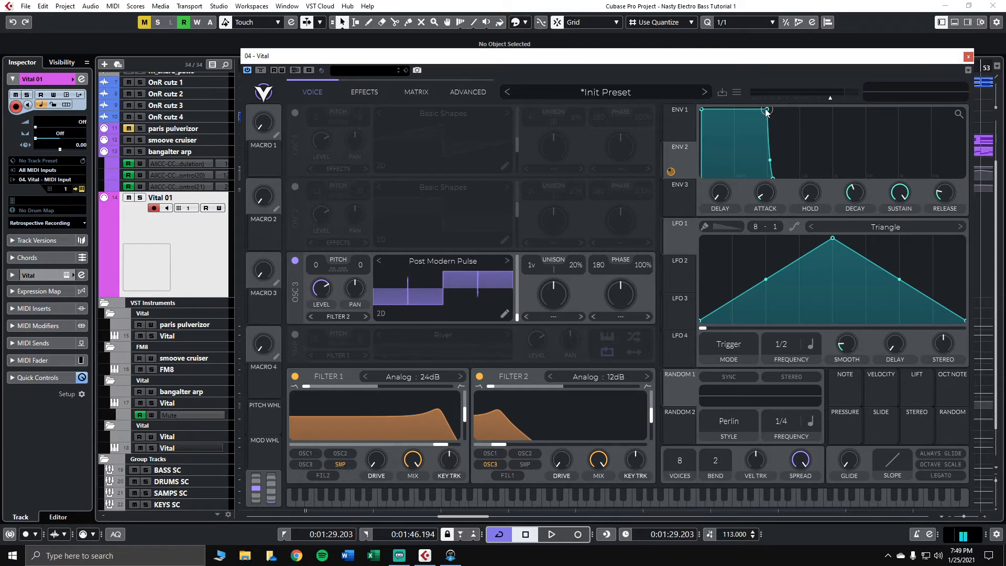
Shape envelope 2 into a short pluck with no hold, a quick decay, zero sustain and a release of about 0.003 seconds
drag(766, 109, 706, 183)
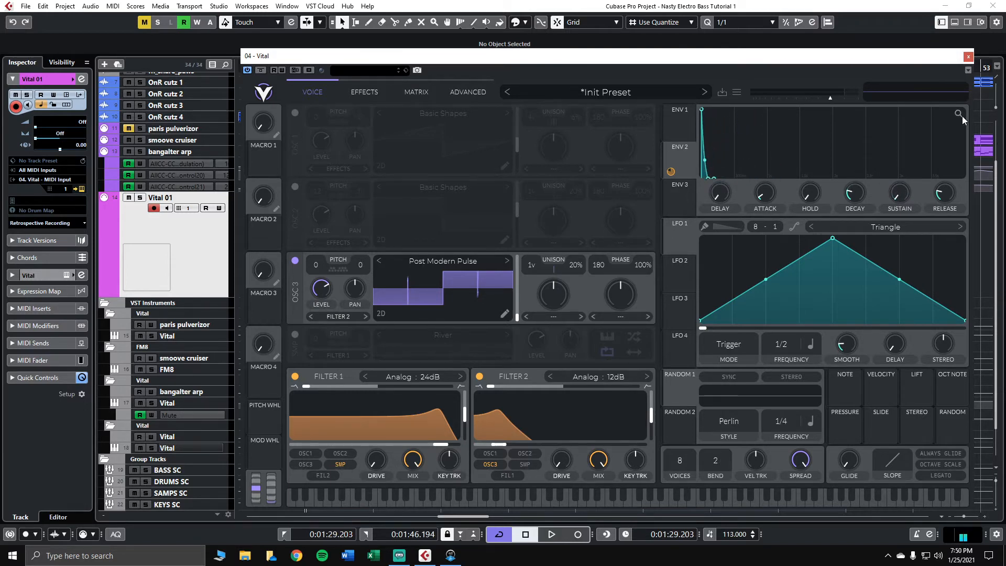
drag(959, 115, 960, 24)
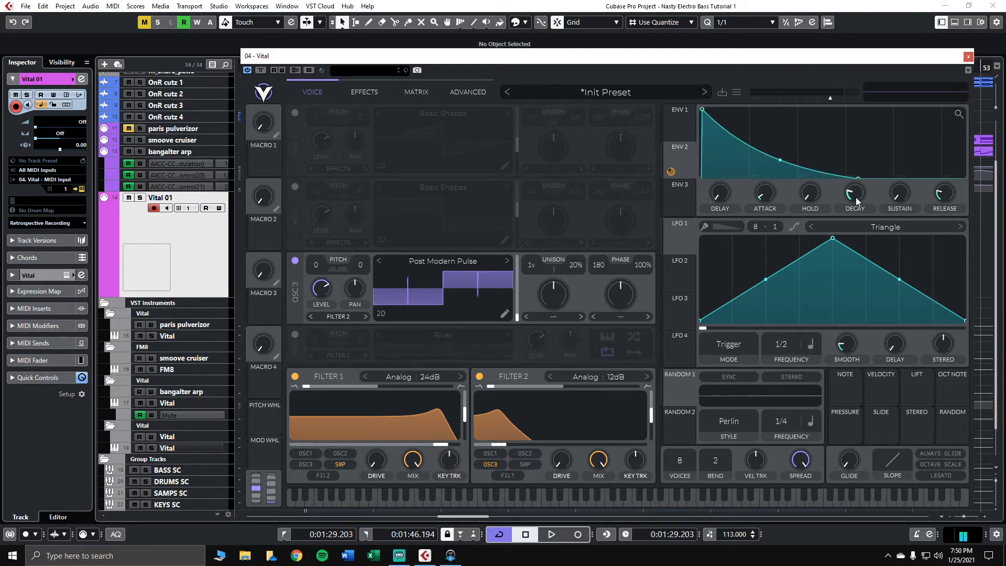
drag(860, 180, 749, 188)
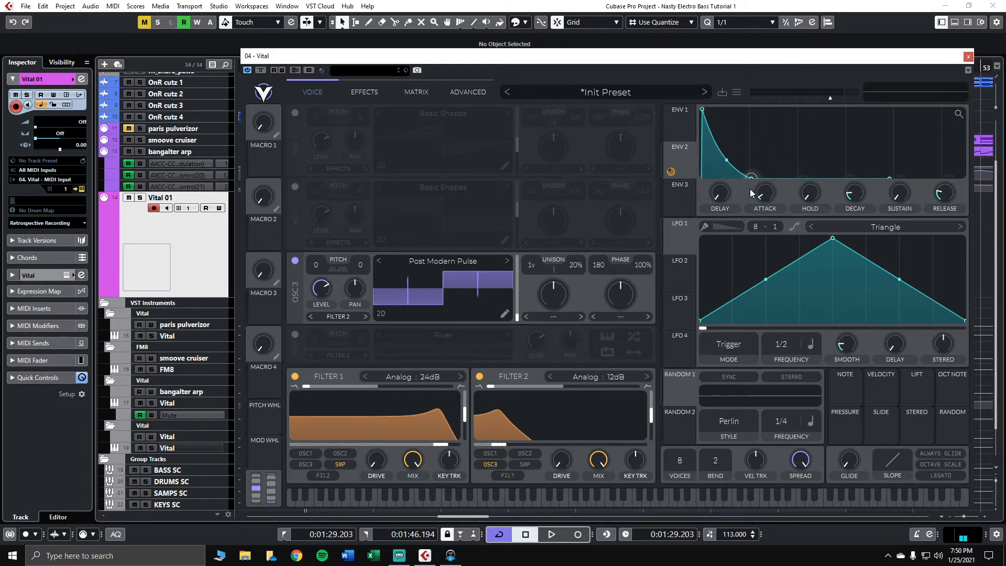
drag(955, 196, 946, 200)
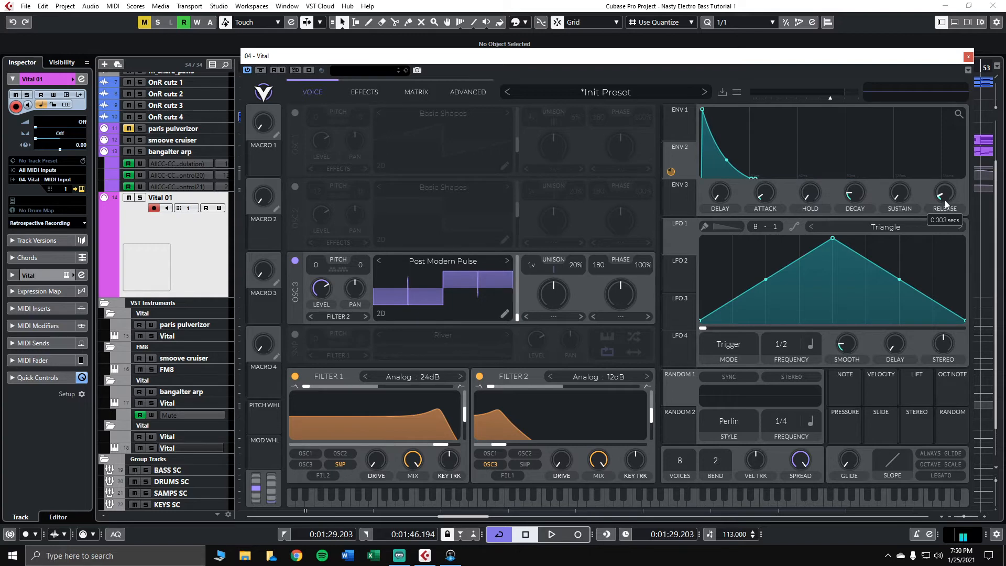
mouse_move(750, 178)
mouse_down()
mouse_move(747, 162)
mouse_move(747, 182)
mouse_up()
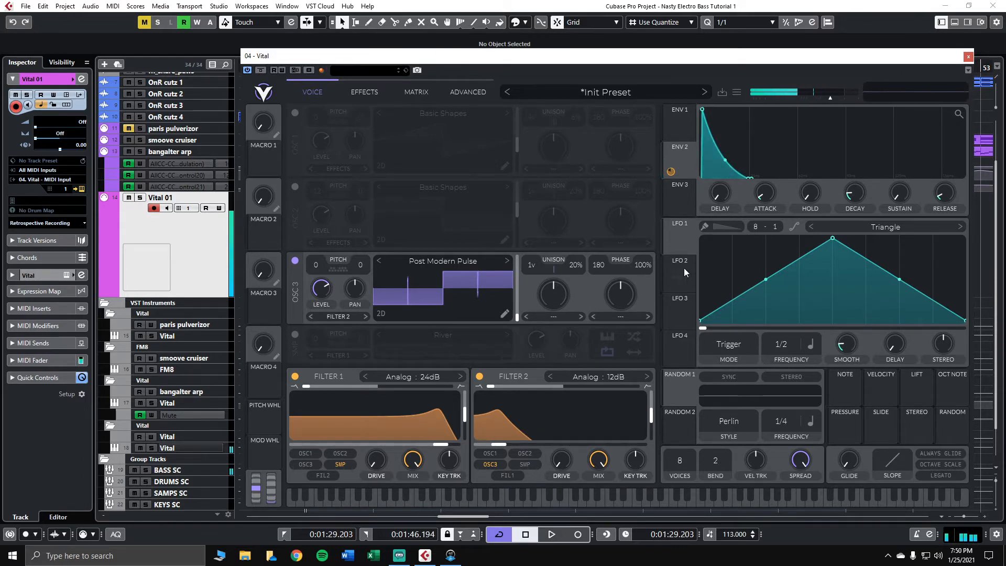
Change Filter 2 to Analog 24dB and raise its resonance strongly for a sharp peak at the cutoff
click(611, 375)
click(756, 390)
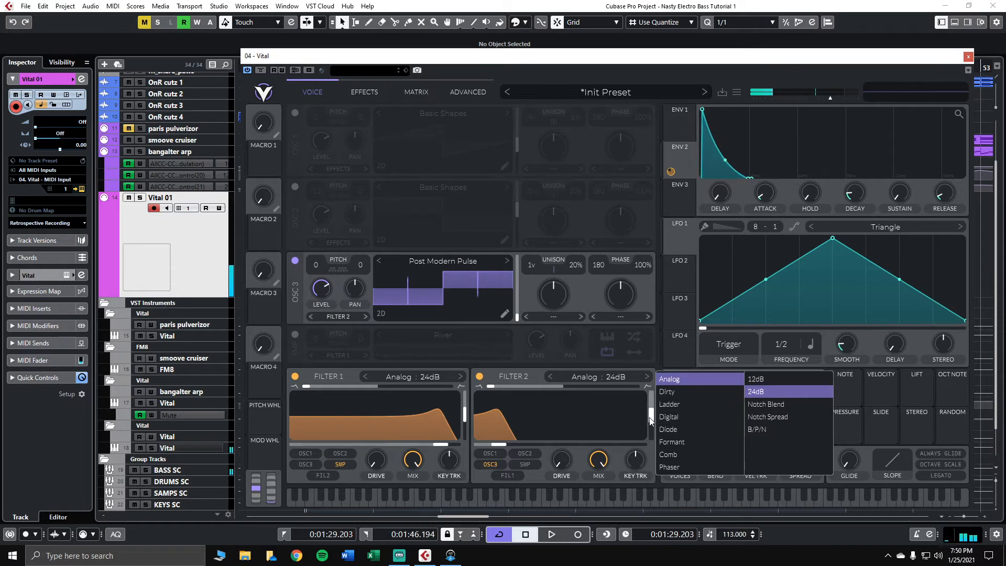
drag(652, 417, 655, 400)
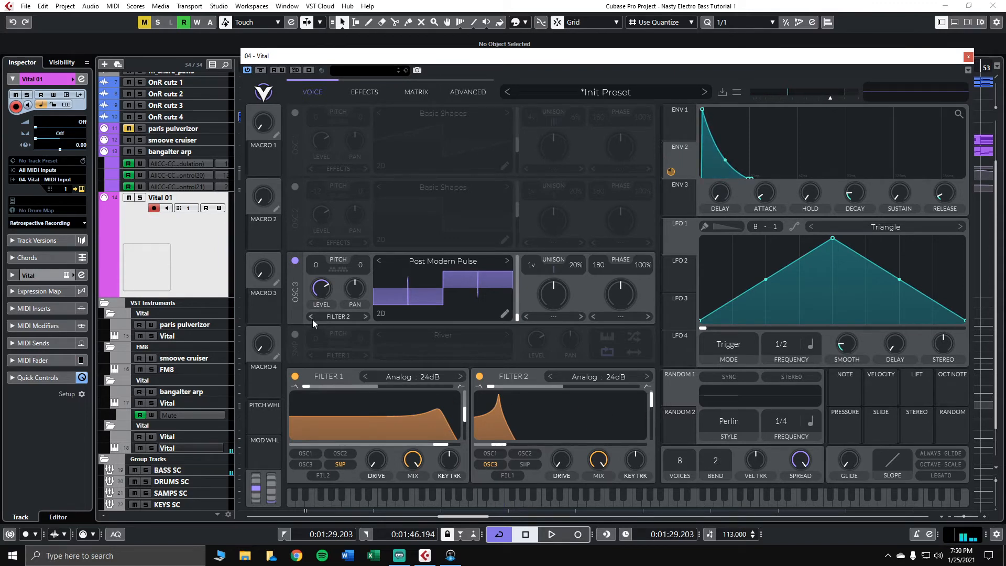
Switch oscillator 1, oscillator 2 and the sampler back on
click(294, 113)
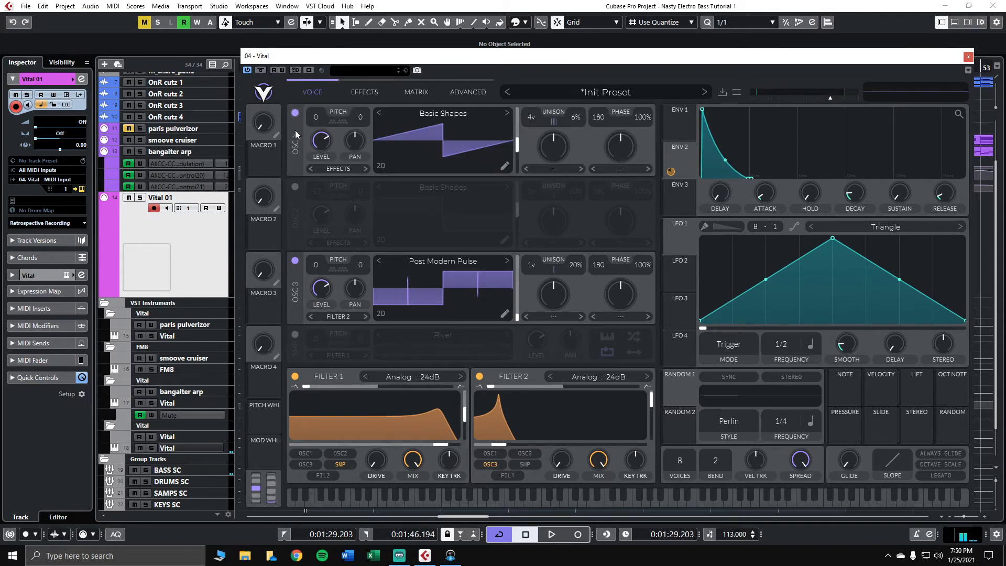
click(294, 187)
click(295, 335)
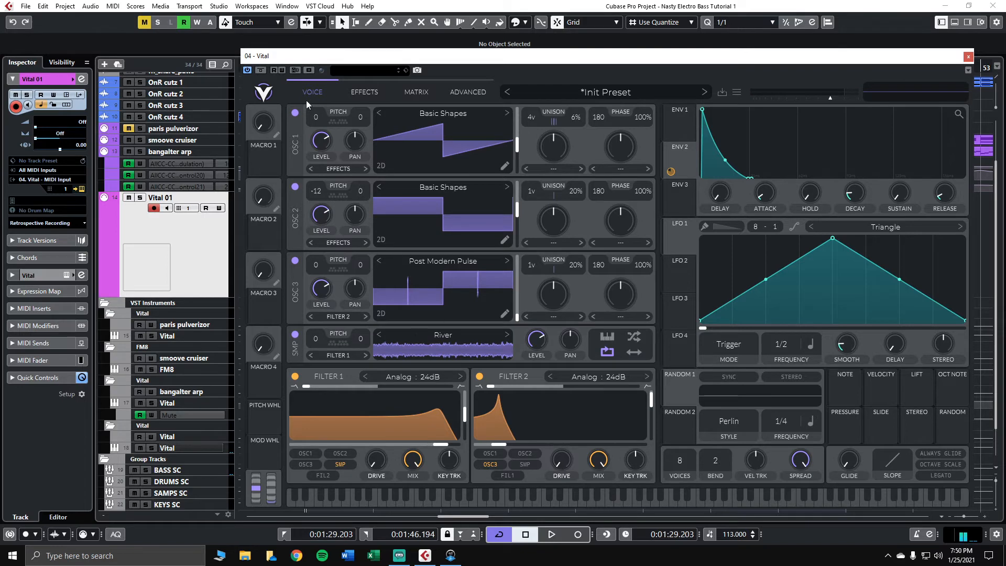
Lower the levels of oscillators 1 and 2, bringing oscillator 2 down to about 0.26
mouse_move(320, 143)
drag(319, 145, 319, 145)
mouse_move(317, 227)
drag(313, 231, 320, 224)
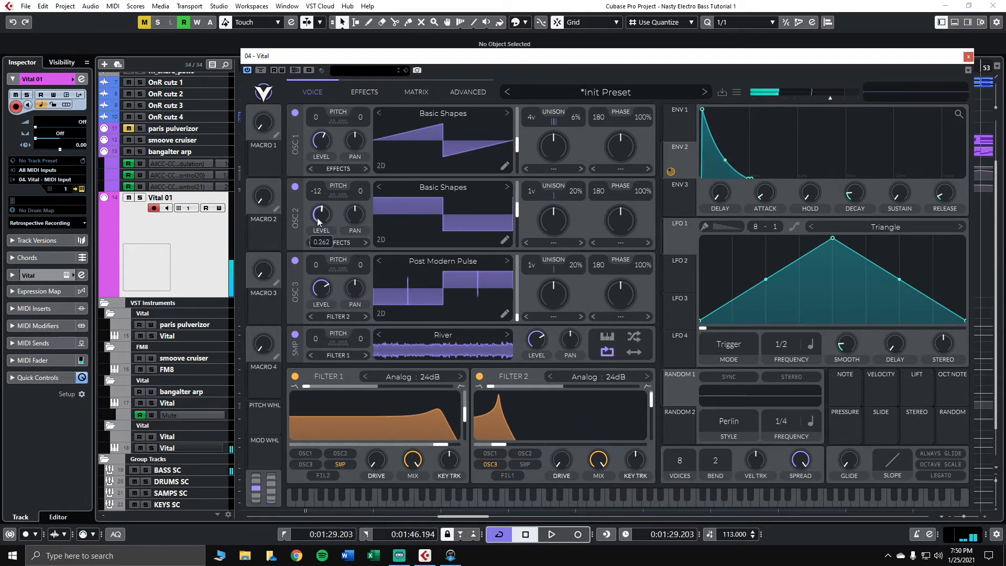
Enable the Compressor, Distortion and Reverb effects and reorder the chain to Reverb, Distortion, Compressor
mouse_move(536, 354)
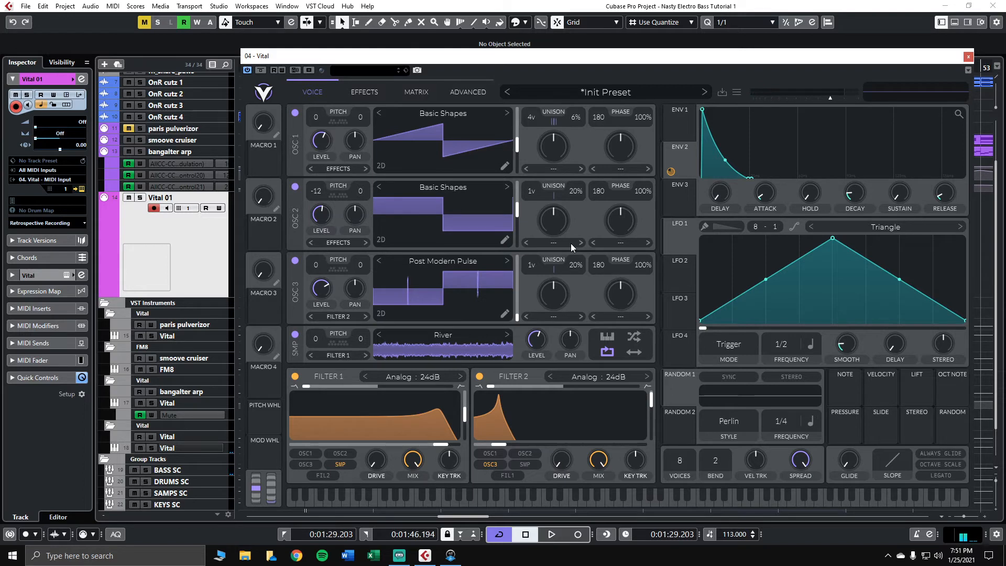
click(359, 92)
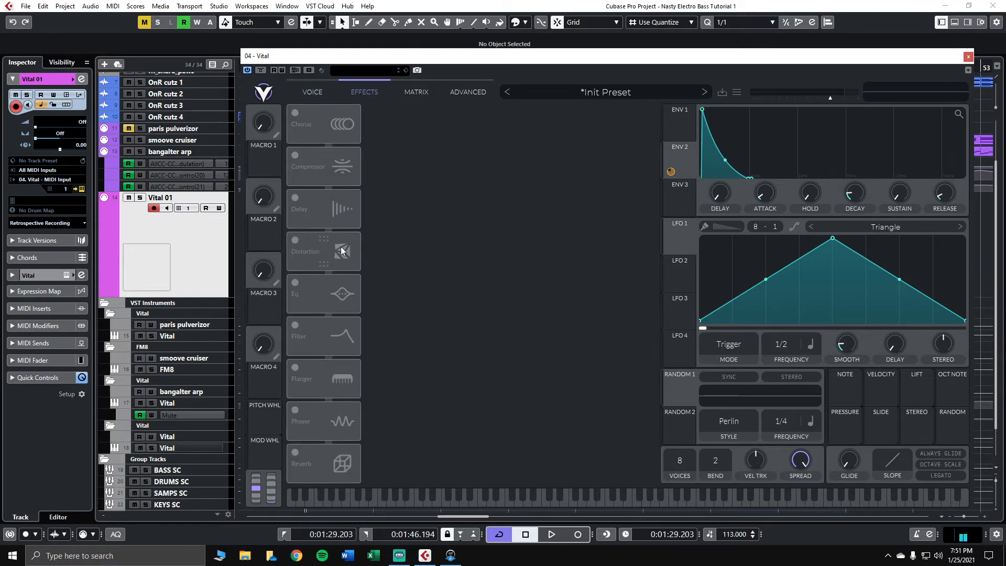
click(297, 159)
click(295, 241)
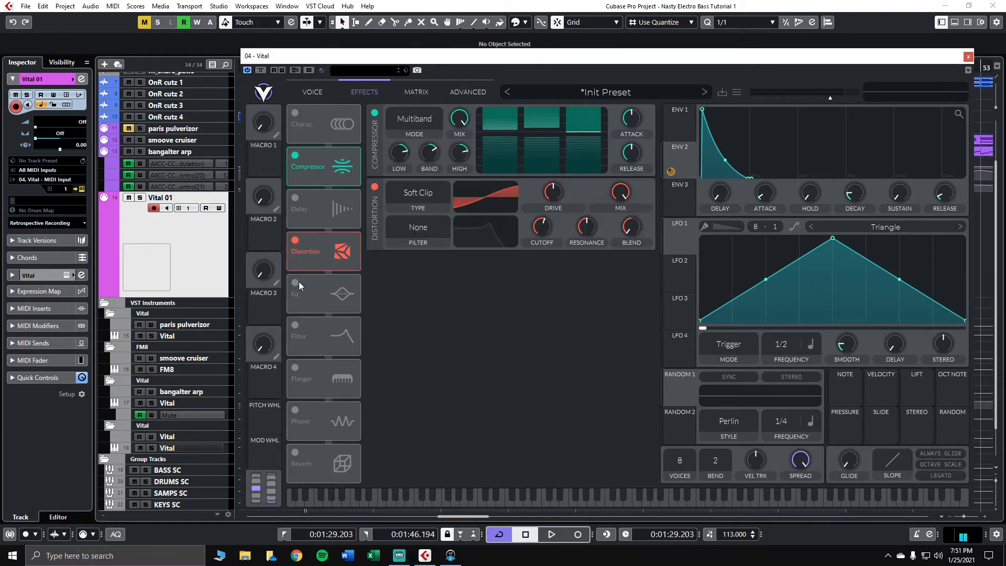
click(295, 453)
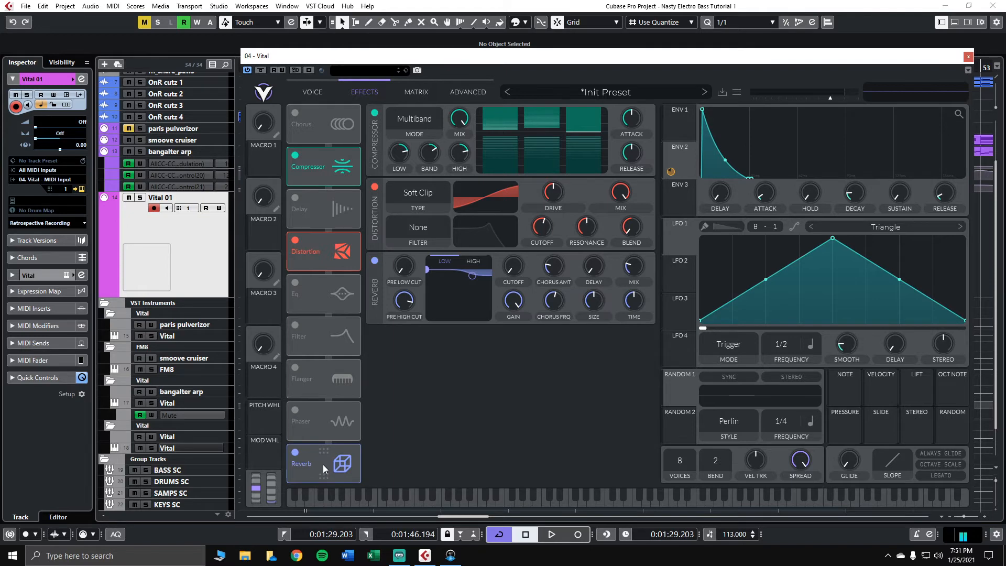
drag(322, 464, 326, 175)
drag(309, 297, 312, 218)
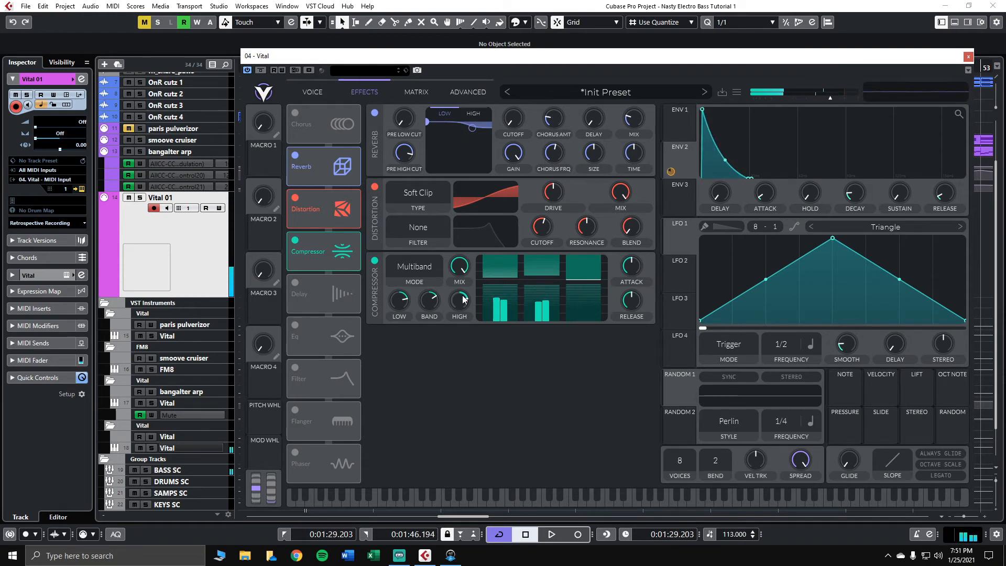
Flatten the reverb's high shelf and reshape its low shelf with a higher cutoff and reduced gain
click(470, 111)
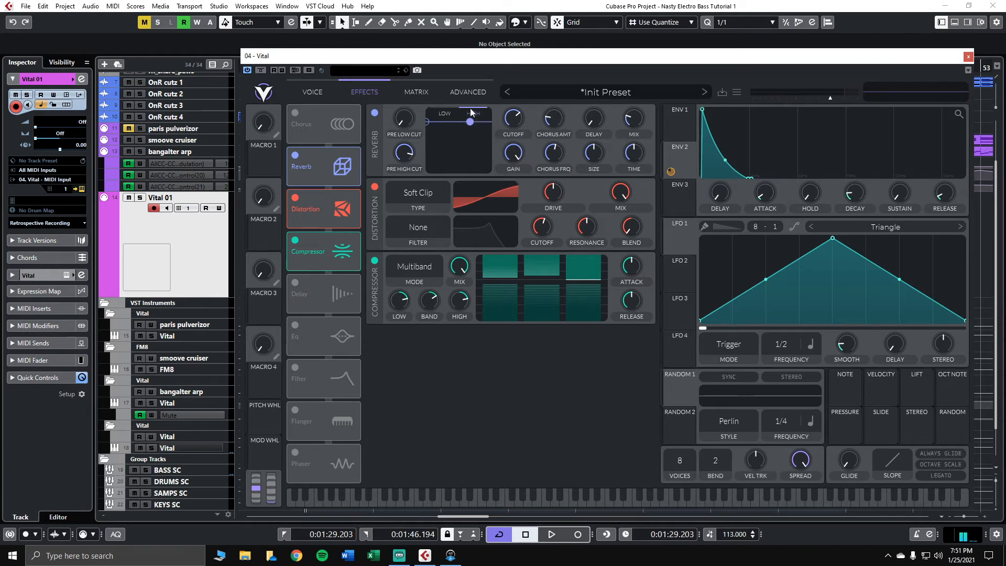
click(446, 112)
drag(428, 121, 457, 132)
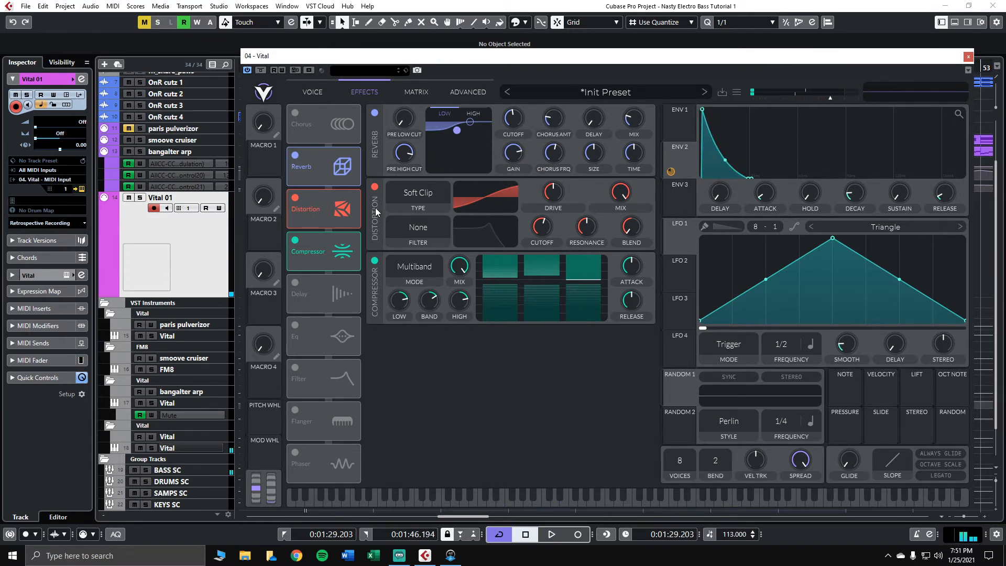
Set the distortion's filter to Post, raise its cutoff and increase the Soft Clip drive
click(419, 227)
click(410, 272)
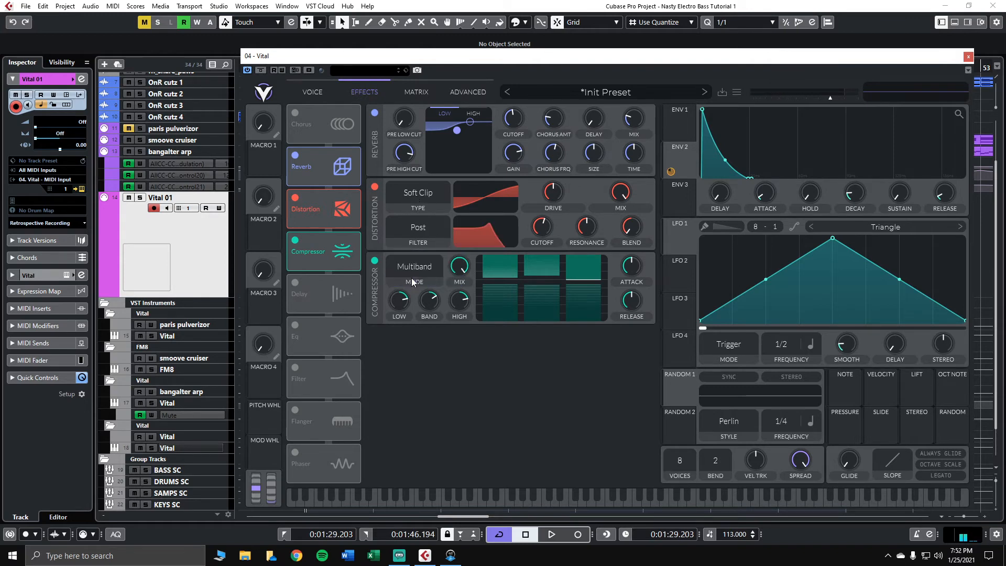
drag(545, 228, 544, 208)
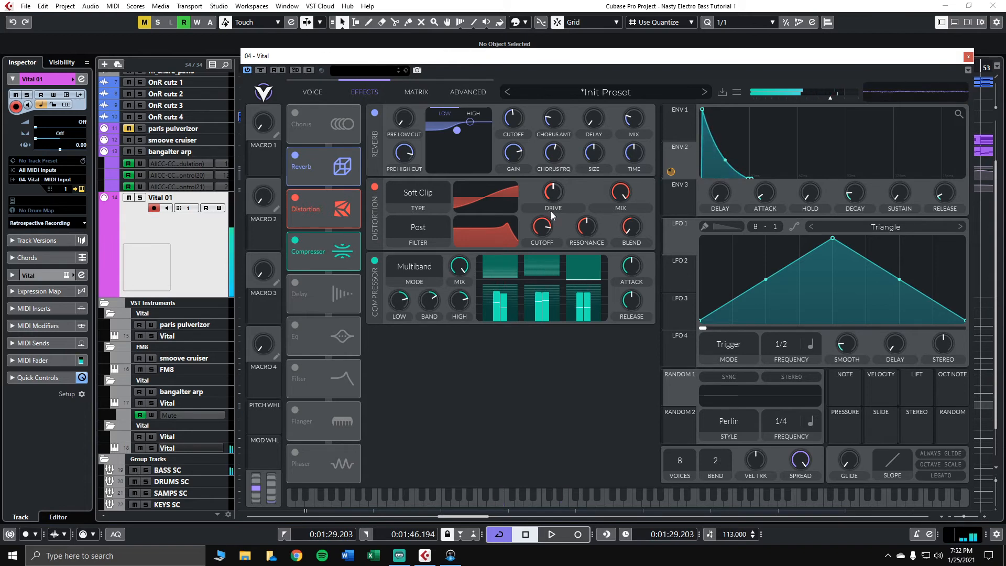
drag(552, 196, 550, 185)
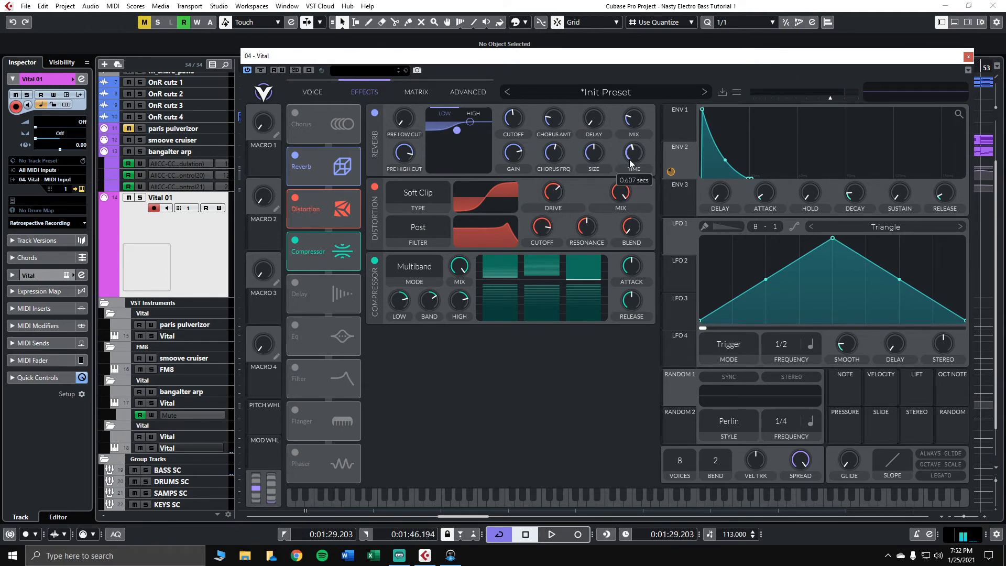
Shorten the reverb's time, lower its mix slightly and increase its delay
drag(629, 175, 632, 190)
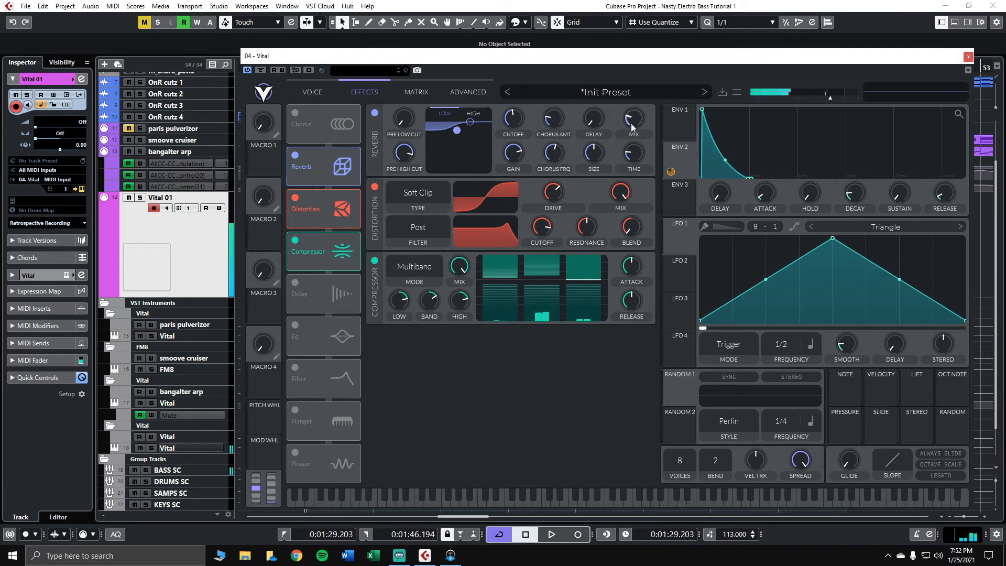
drag(632, 124, 633, 131)
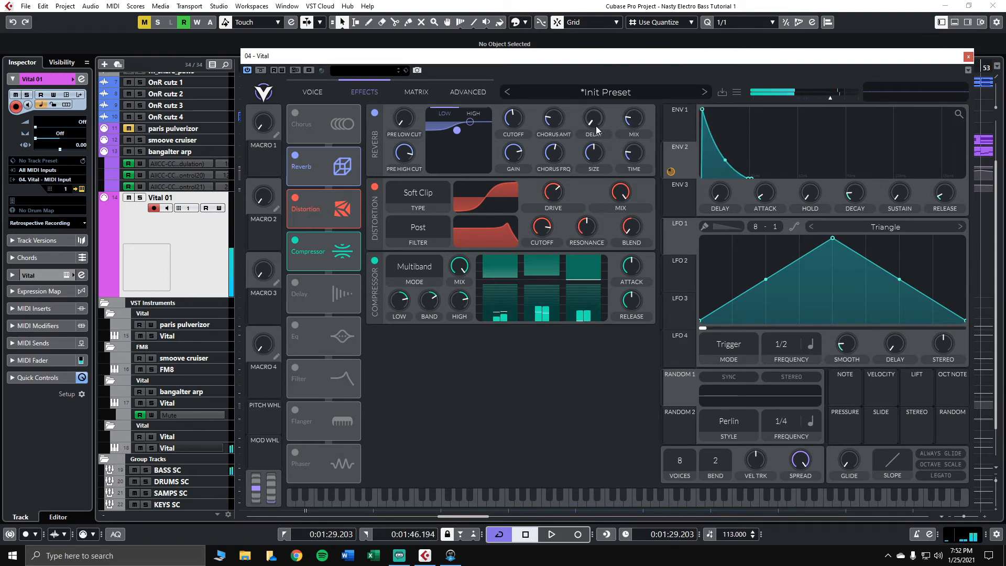
drag(592, 121, 592, 102)
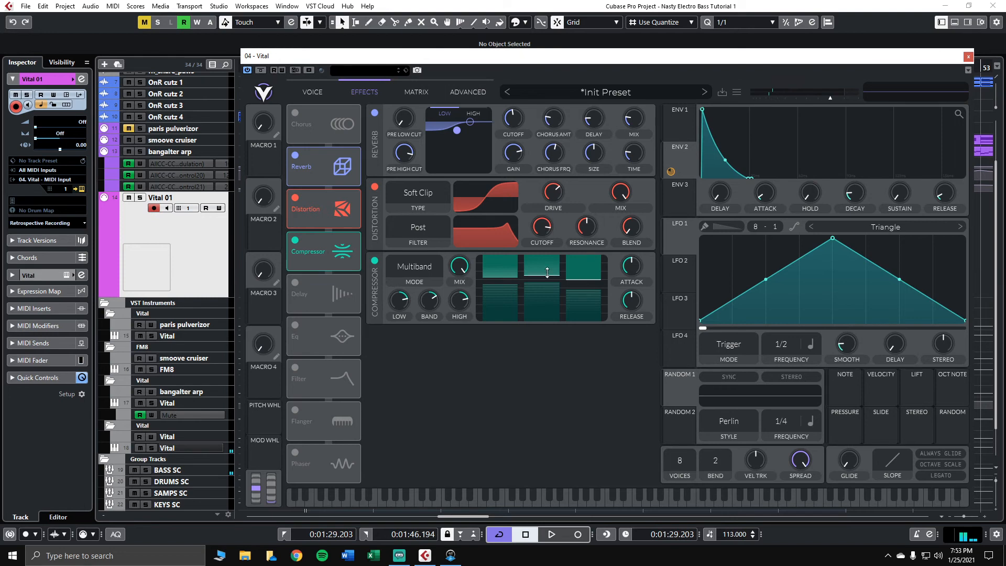
Play the looped section to hear the bass in the mix while reviewing the patch's effects and voice settings
click(967, 57)
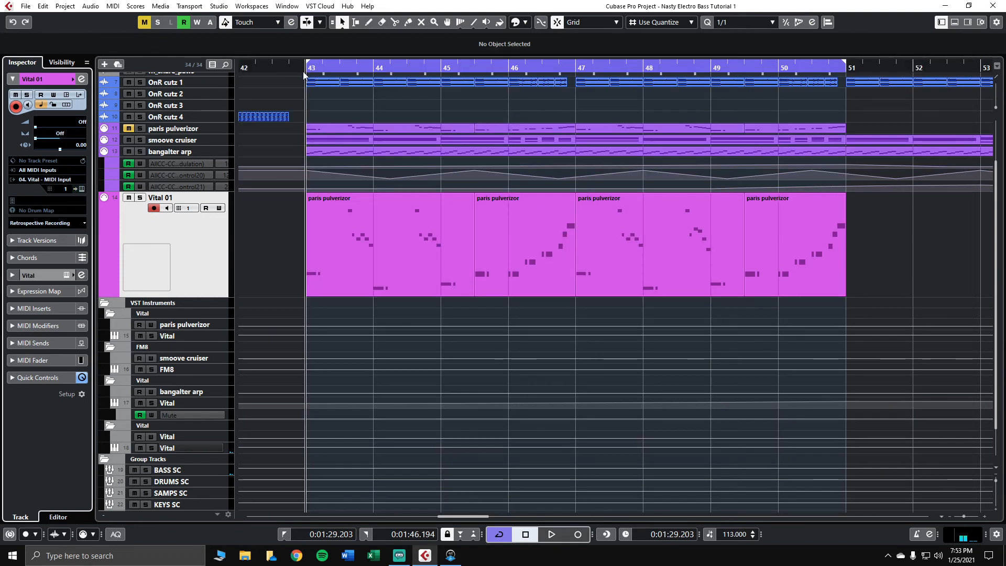
key(space)
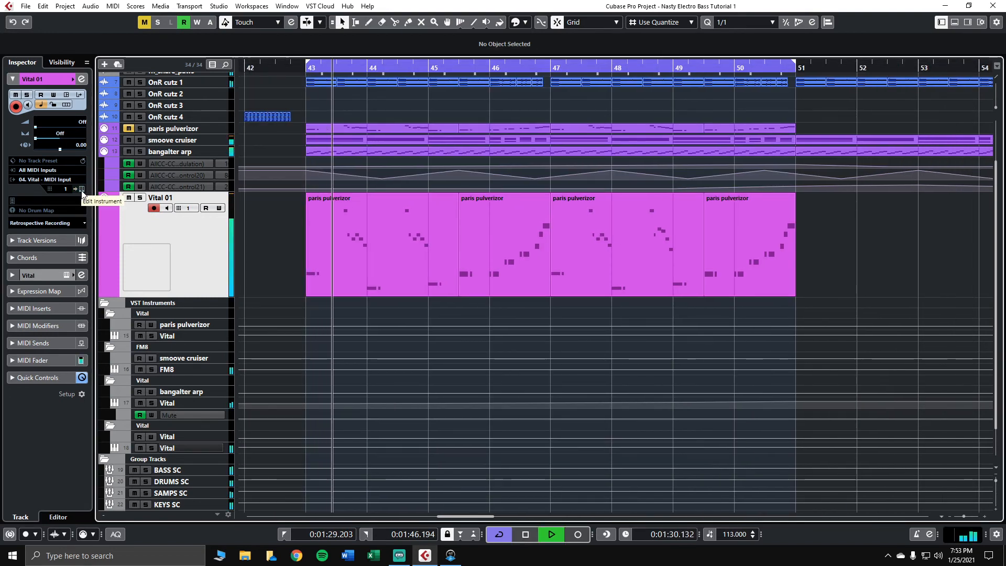
click(81, 188)
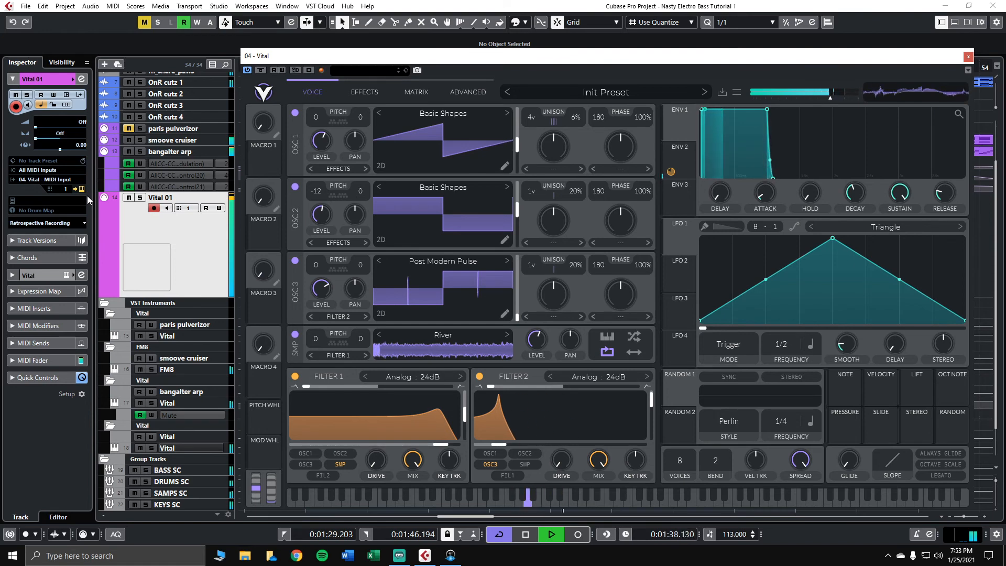
click(350, 91)
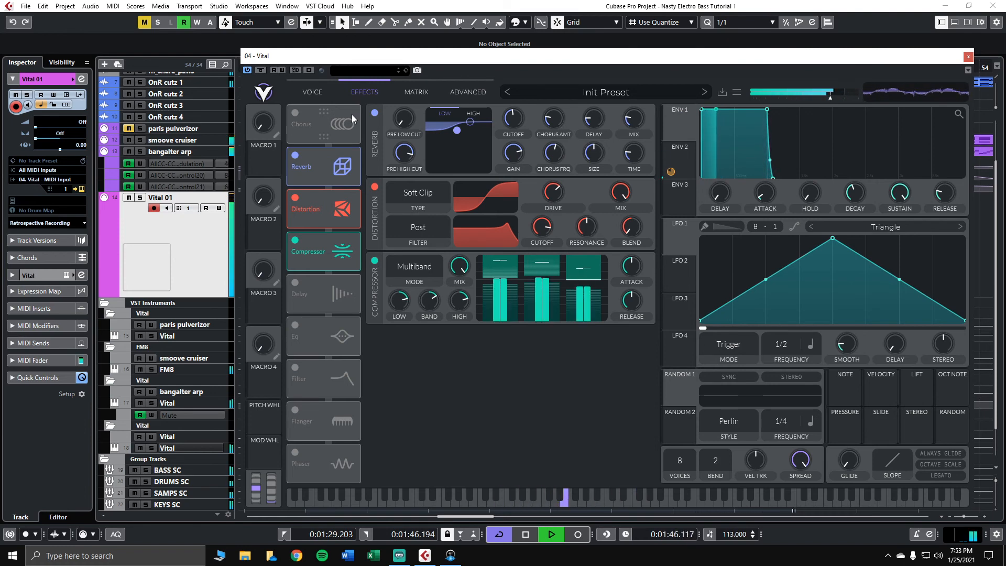
key(s)
click(310, 92)
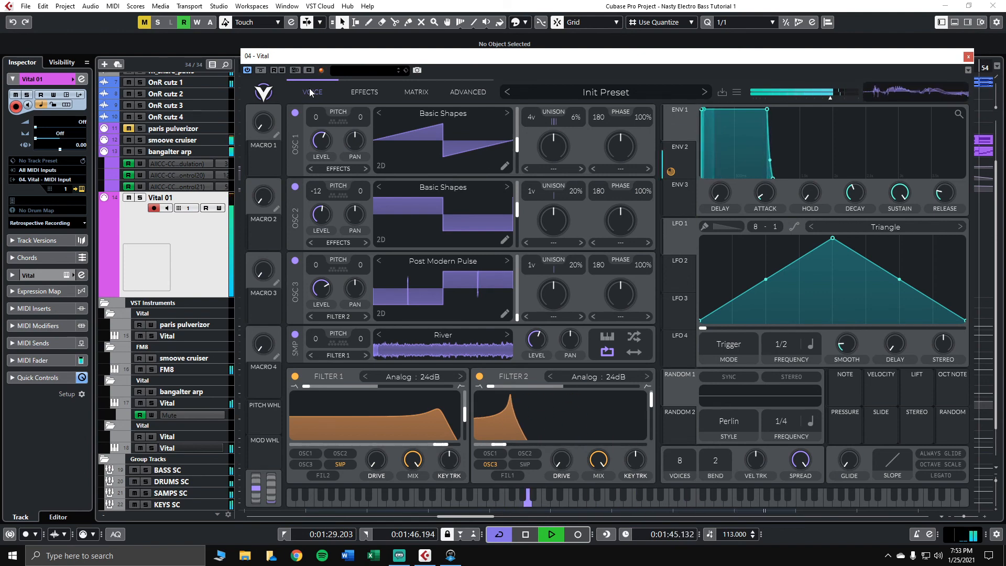
key(space)
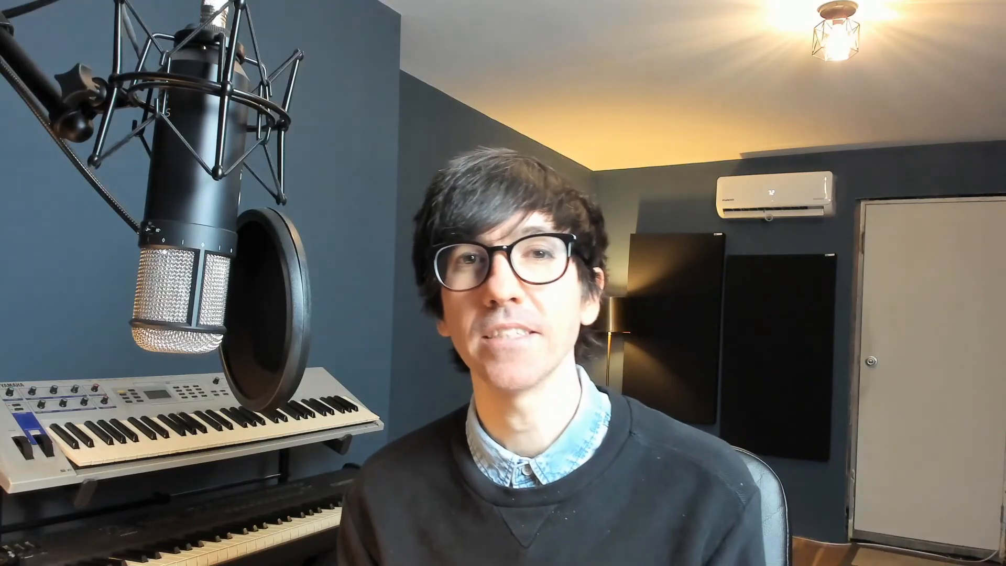